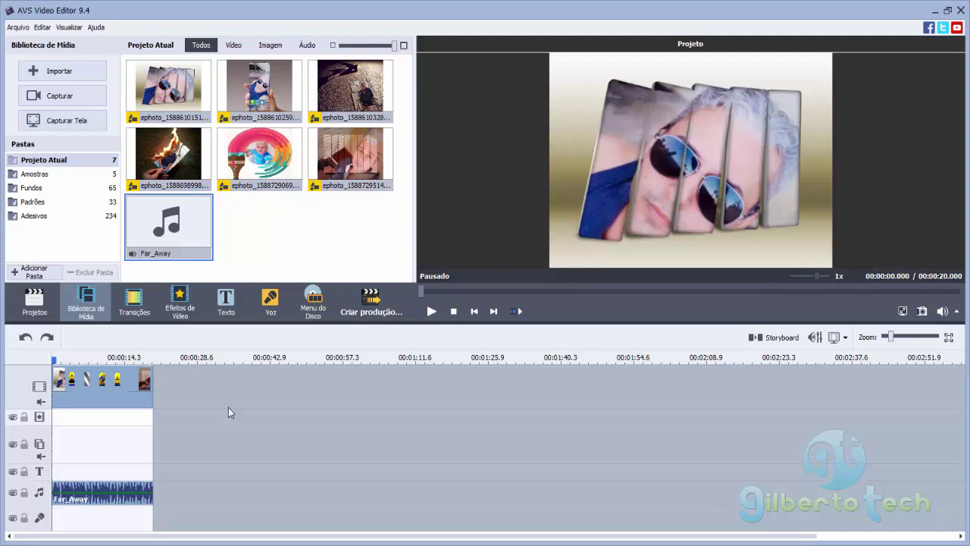
Step: Add the "Créditos (Tela Preta)" title to the timeline right after the last photo clip
{"action": "left_click", "coordinate": [226, 303]}
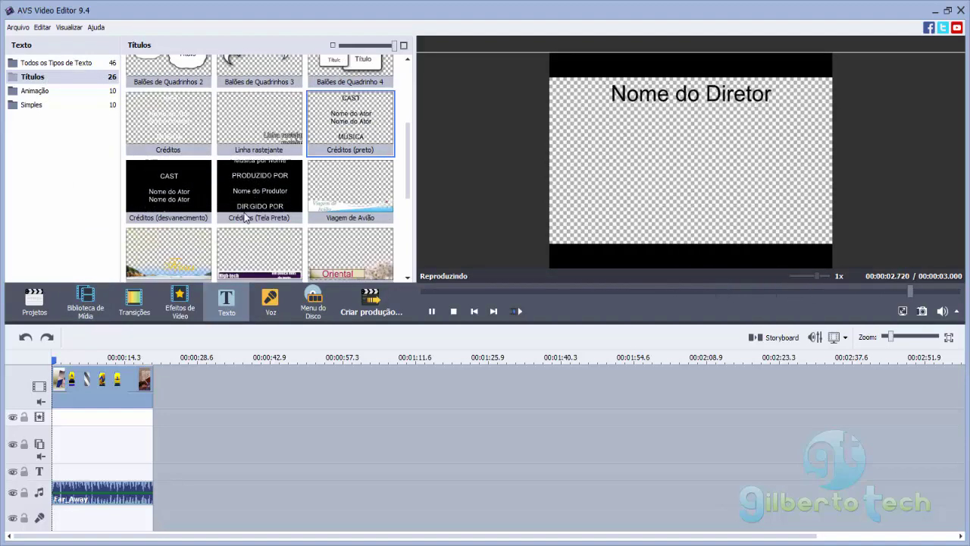
{"action": "left_click", "coordinate": [257, 183]}
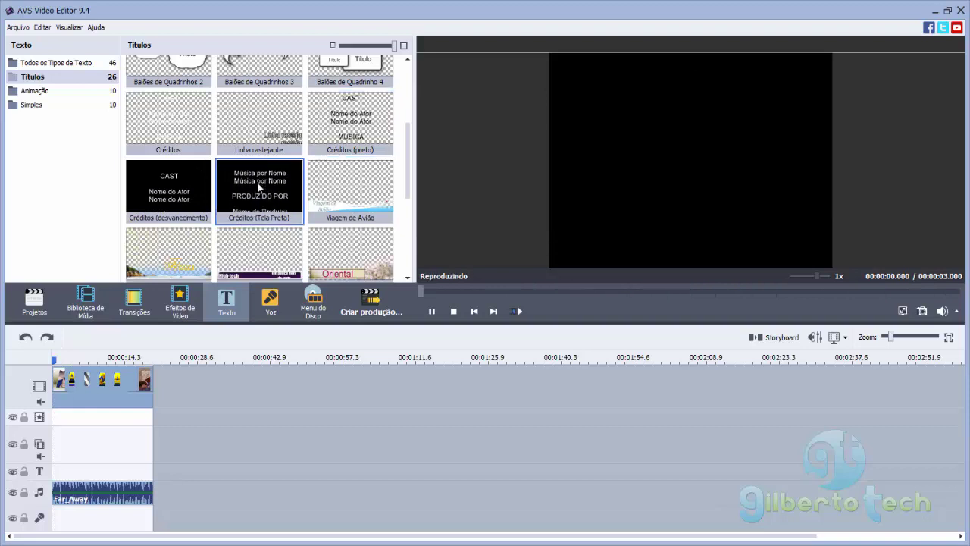
{"action": "left_click_drag", "start_coordinate": [257, 182], "coordinate": [220, 391]}
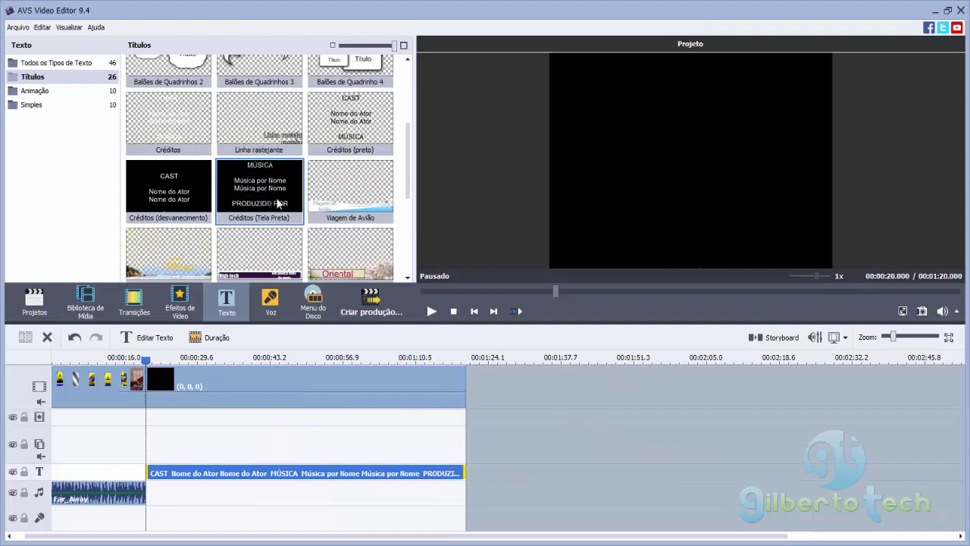
Step: Extend the Far_Away audio to about 42.8 s and trim the credits text and its black background clip to end with it
{"action": "left_click", "coordinate": [144, 493]}
{"action": "left_click_drag", "start_coordinate": [145, 493], "coordinate": [267, 497]}
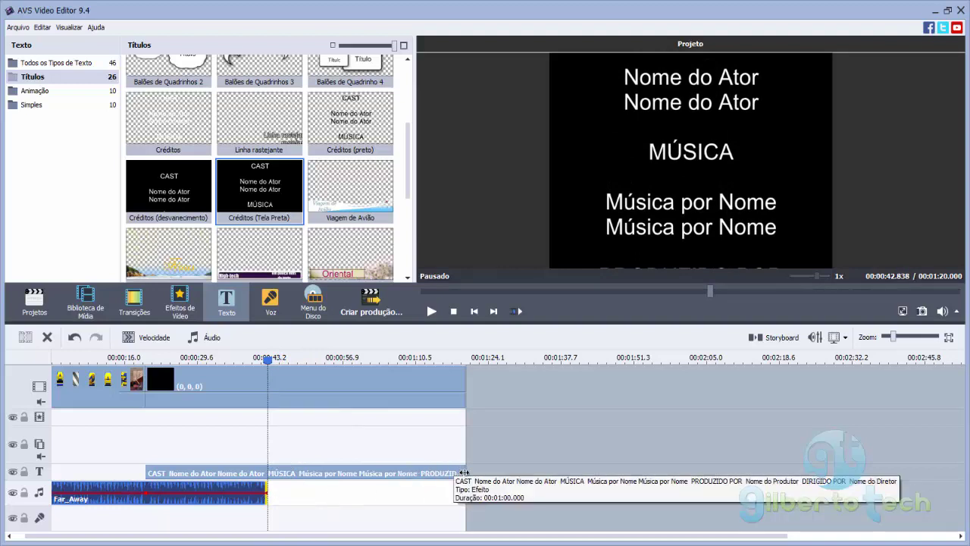
{"action": "left_click_drag", "start_coordinate": [464, 473], "coordinate": [267, 475]}
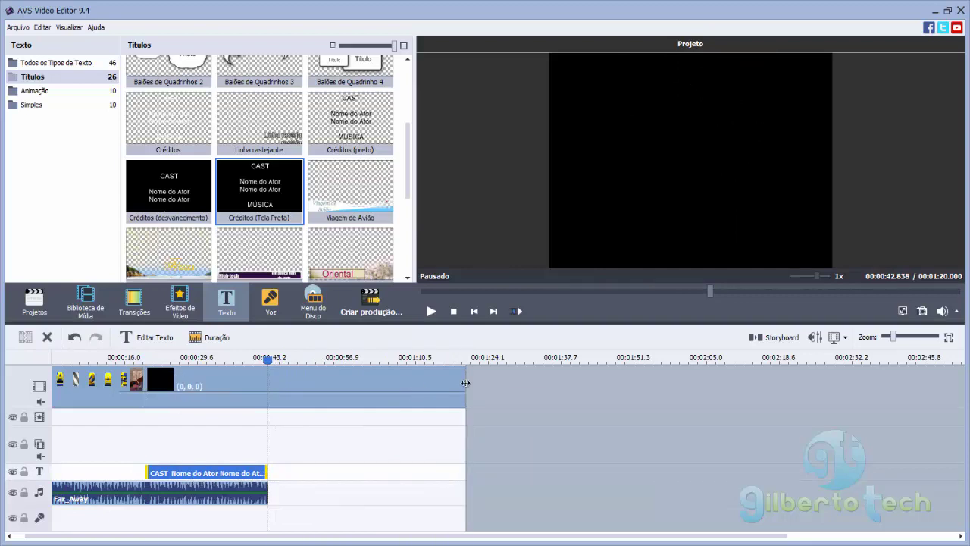
{"action": "left_click_drag", "start_coordinate": [466, 382], "coordinate": [269, 388]}
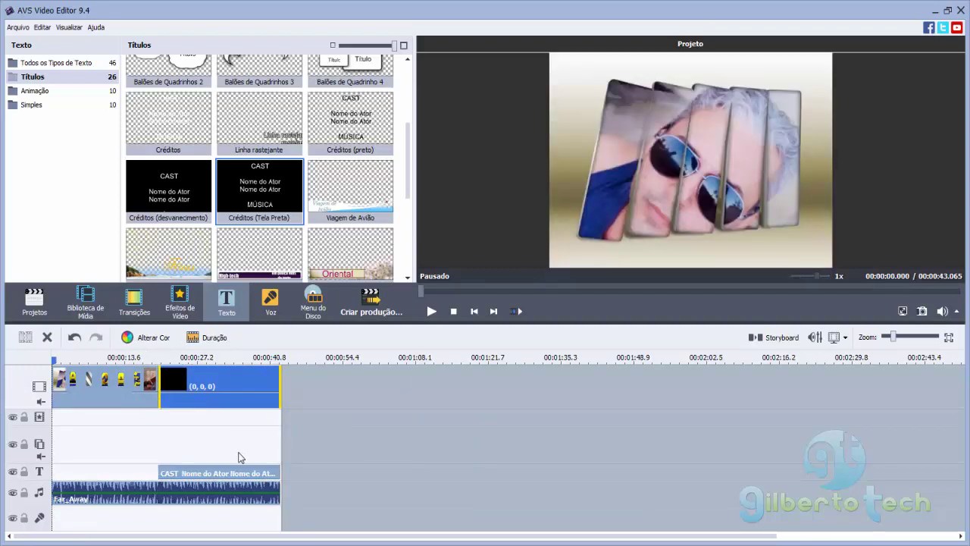
Step: Open the credits text for editing and delete the two "Nome do Ator" lines
{"action": "left_click", "coordinate": [190, 478]}
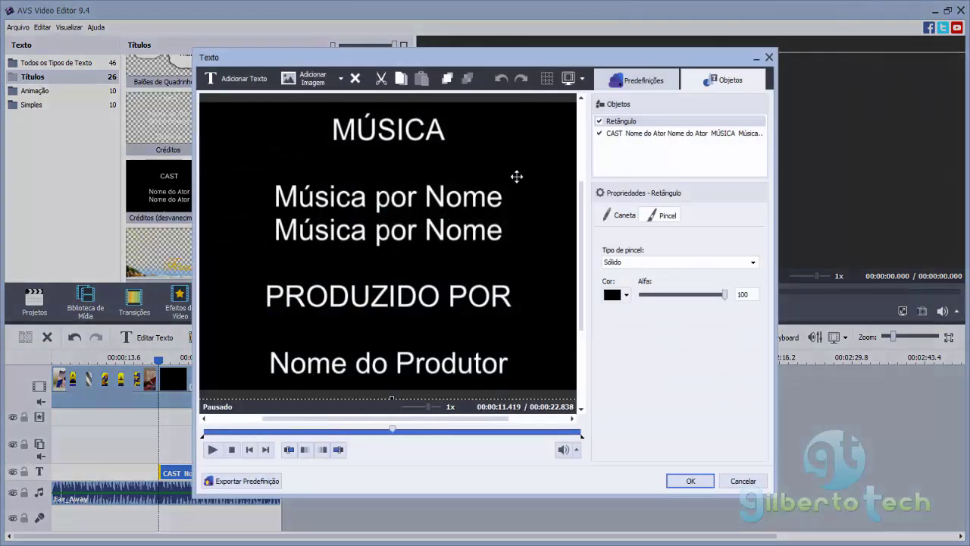
{"action": "left_click_drag", "start_coordinate": [581, 250], "coordinate": [580, 199]}
{"action": "left_click", "coordinate": [389, 220]}
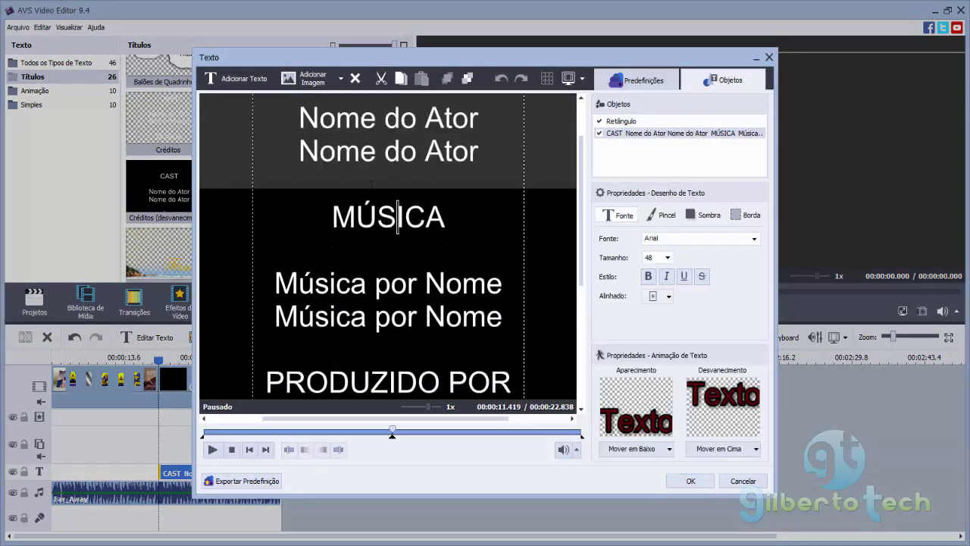
{"action": "scroll", "coordinate": [413, 179], "scroll_direction": "up", "scroll_amount": 3}
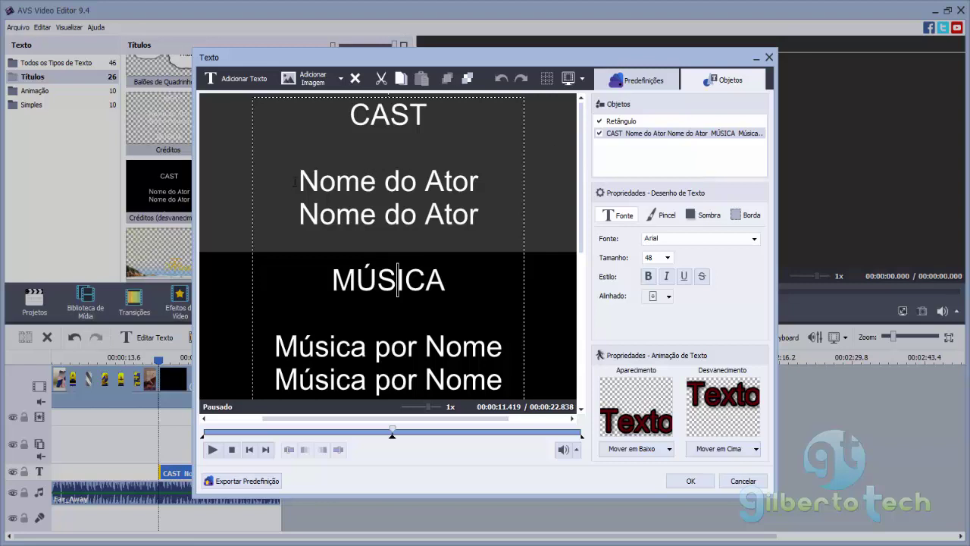
{"action": "left_click_drag", "start_coordinate": [296, 180], "coordinate": [476, 215]}
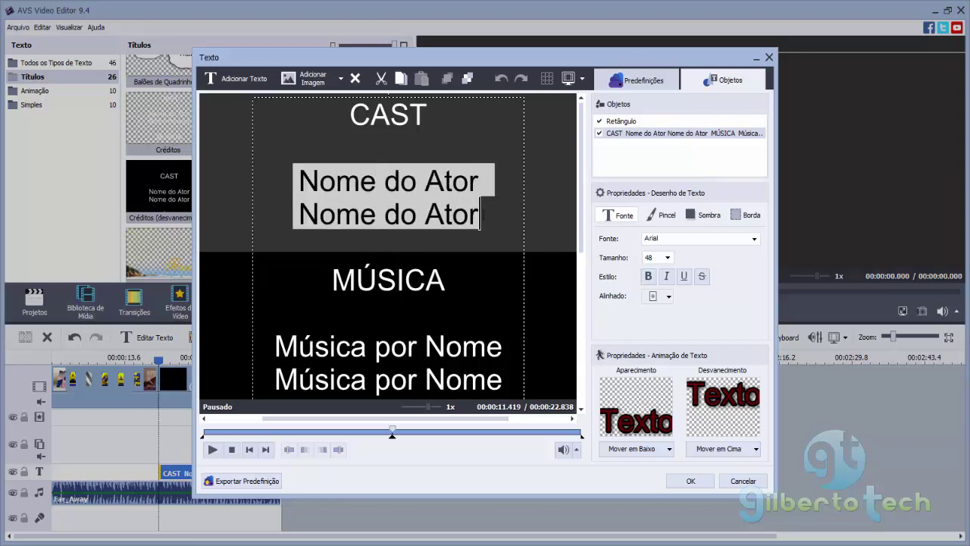
{"action": "key", "text": "Delete"}
{"action": "left_click", "coordinate": [363, 202]}
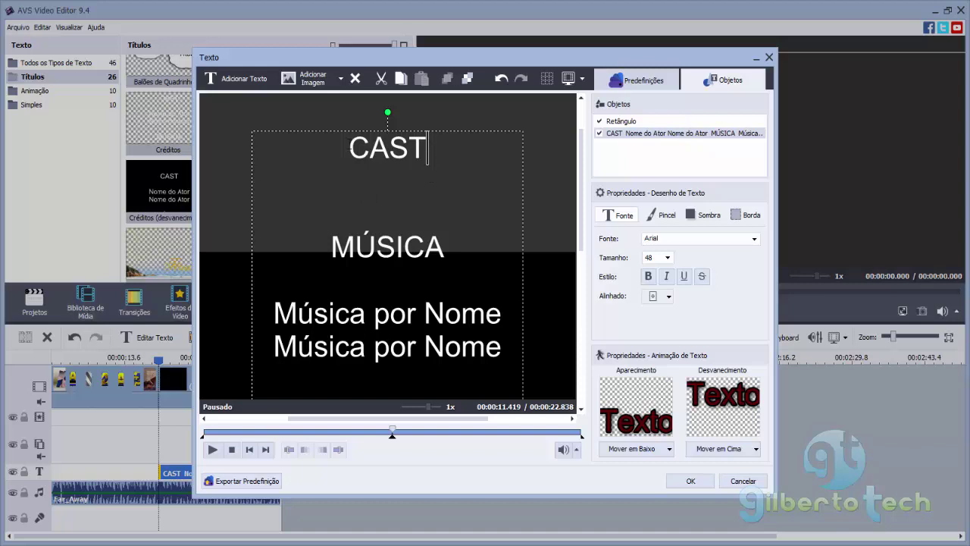
Step: Replace the "CAST" heading of the credits with "CRÉDITOS"
{"action": "left_click_drag", "start_coordinate": [346, 148], "coordinate": [435, 157]}
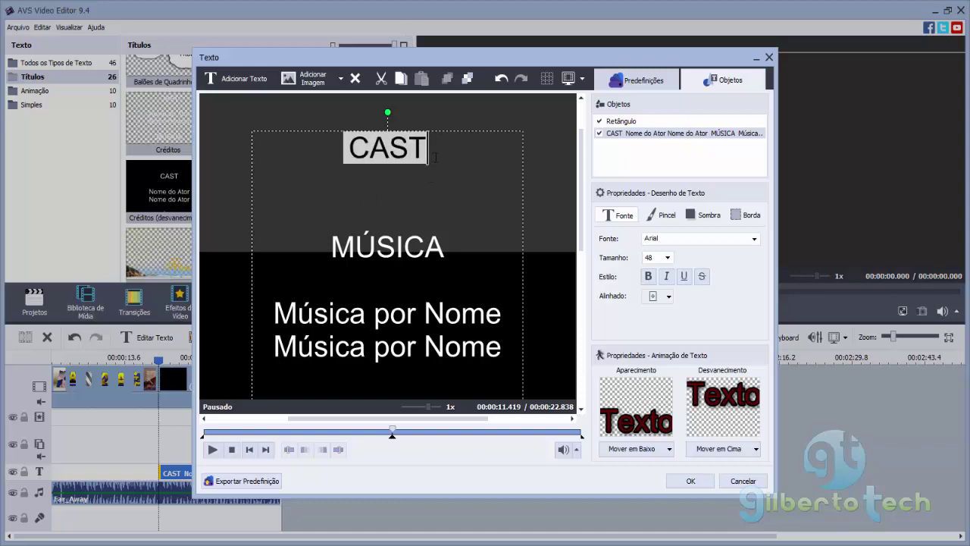
{"action": "left_click", "coordinate": [434, 157]}
{"action": "type", "text": "CR"}
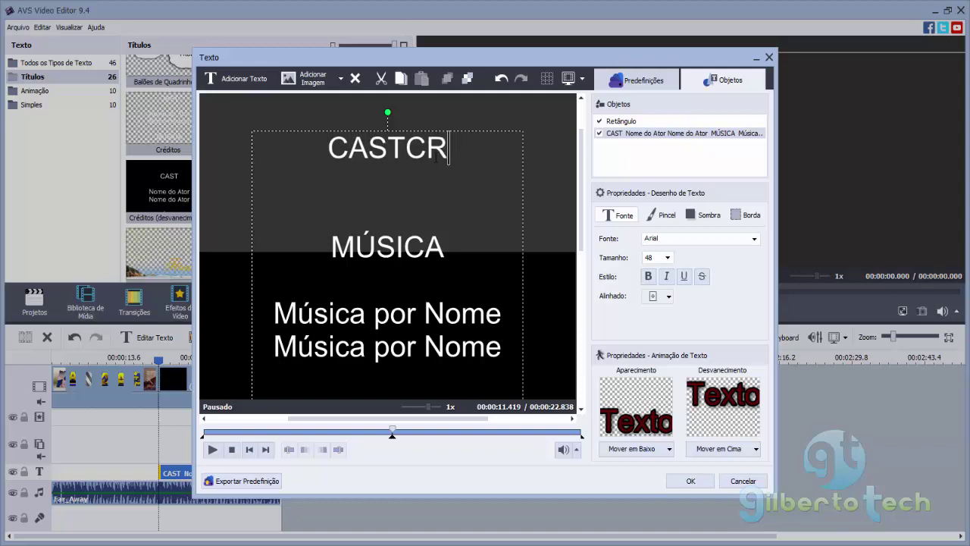
{"action": "type", "text": "ÉDITO"}
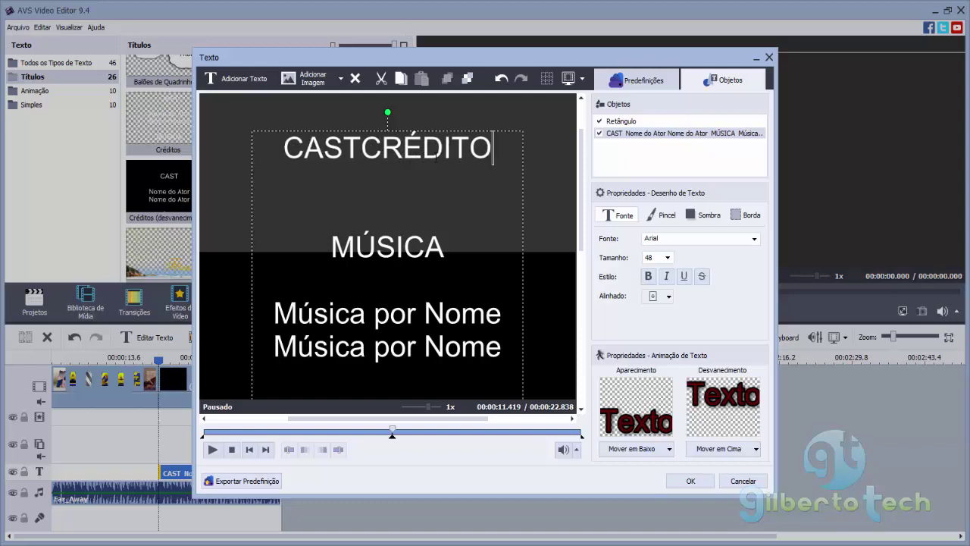
{"action": "type", "text": "S"}
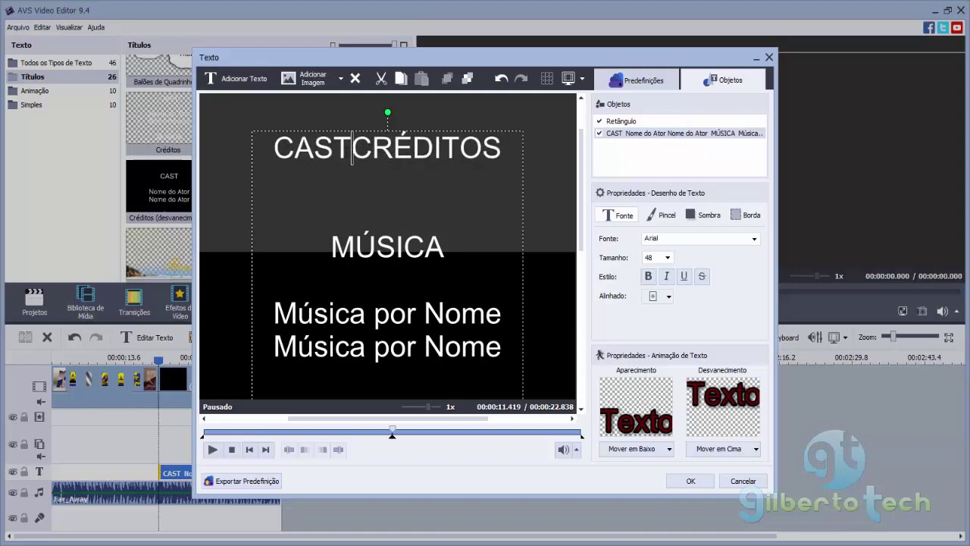
{"action": "left_click_drag", "start_coordinate": [353, 148], "coordinate": [273, 151]}
{"action": "key", "text": "Delete"}
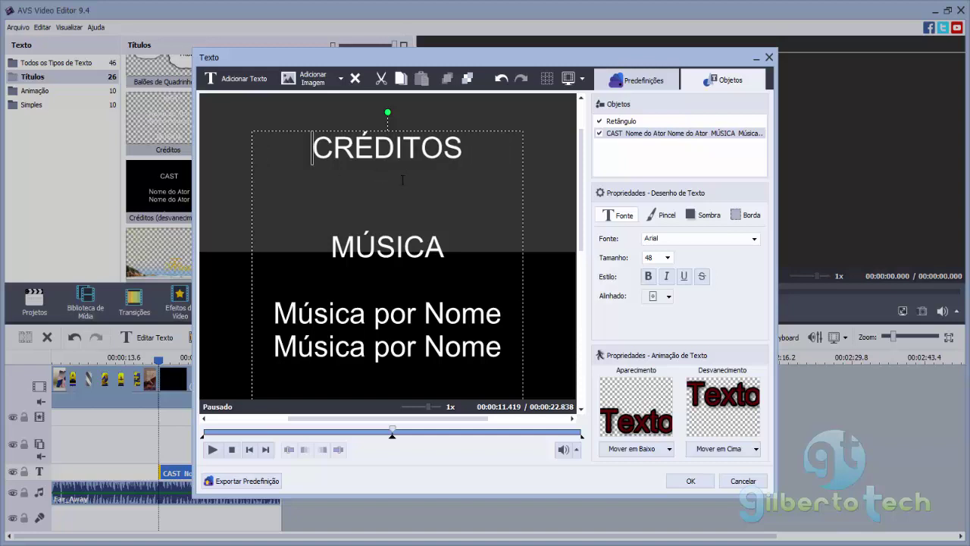
Step: Delete the second "Música por Nome" line and replace the first one with "Far Away"
{"action": "left_click", "coordinate": [333, 249]}
{"action": "left_click", "coordinate": [275, 313]}
{"action": "left_click_drag", "start_coordinate": [273, 347], "coordinate": [502, 346]}
{"action": "key", "text": "Delete"}
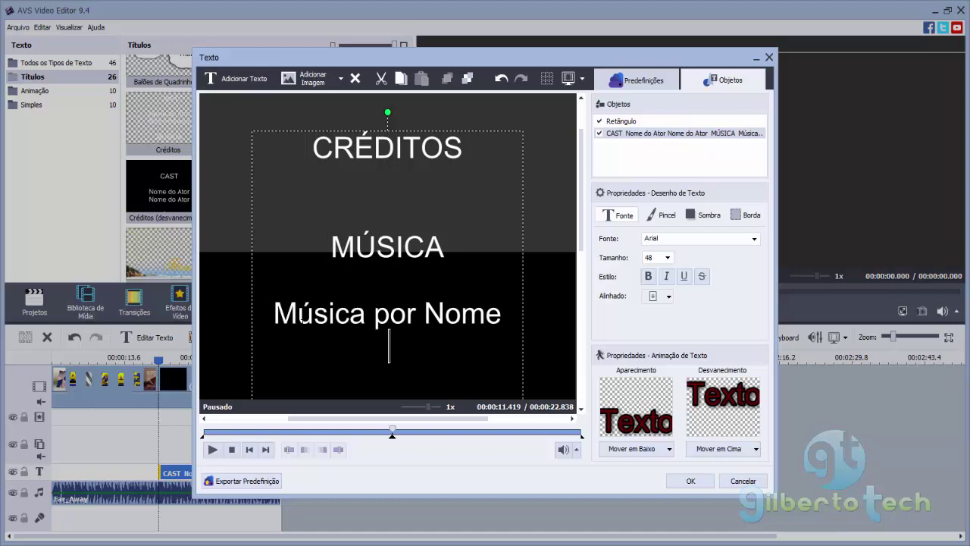
{"action": "left_click_drag", "start_coordinate": [272, 313], "coordinate": [503, 313]}
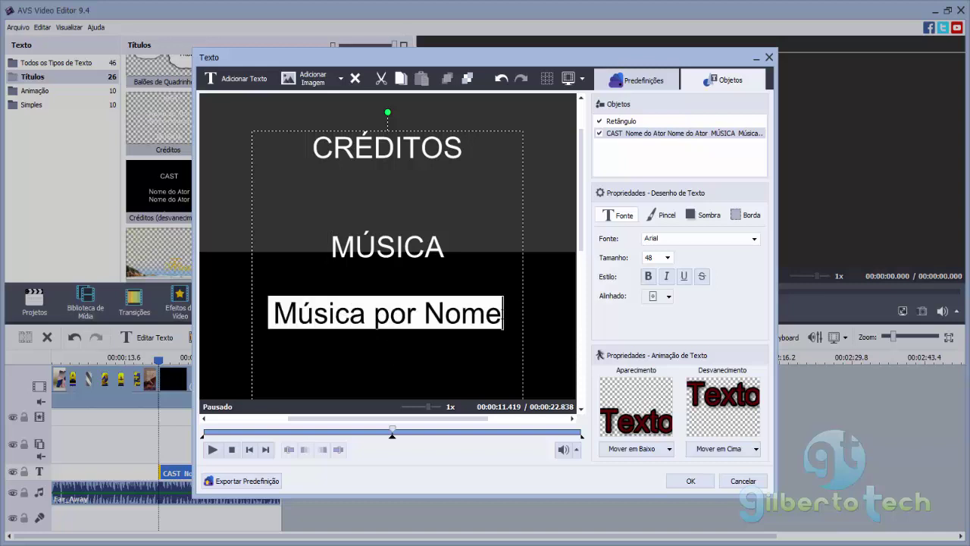
{"action": "type", "text": "Far"}
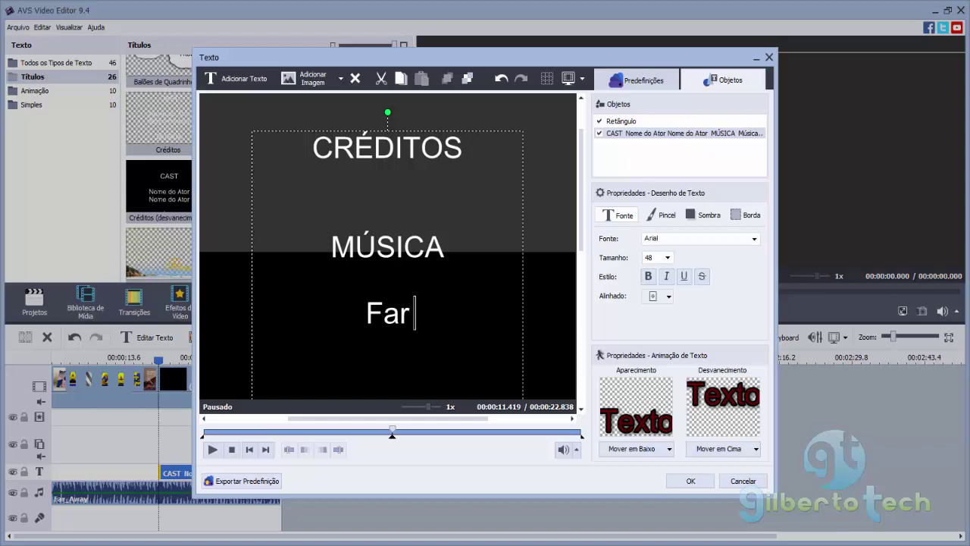
{"action": "type", "text": " W"}
{"action": "key", "text": "BackSpace"}
{"action": "key", "text": "BackSpace"}
{"action": "type", "text": "A"}
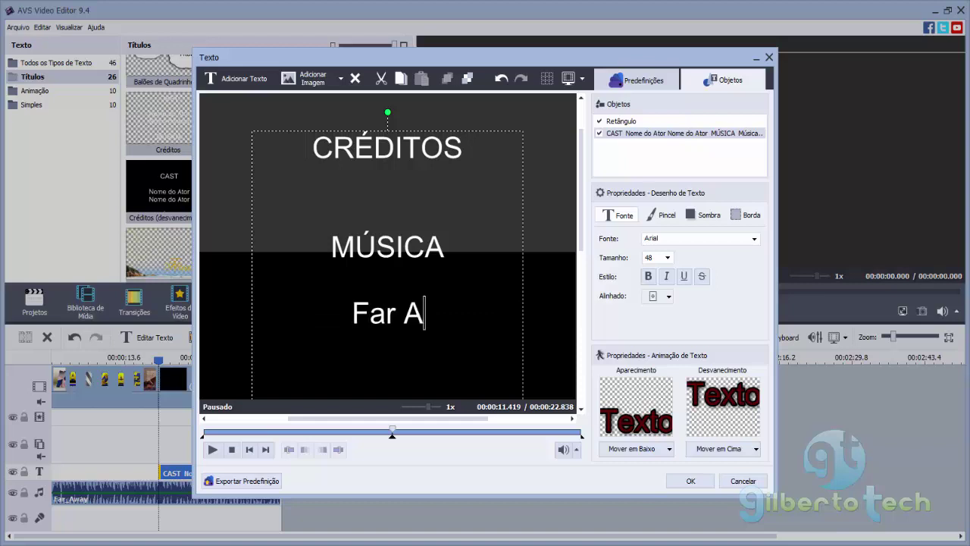
{"action": "type", "text": "way"}
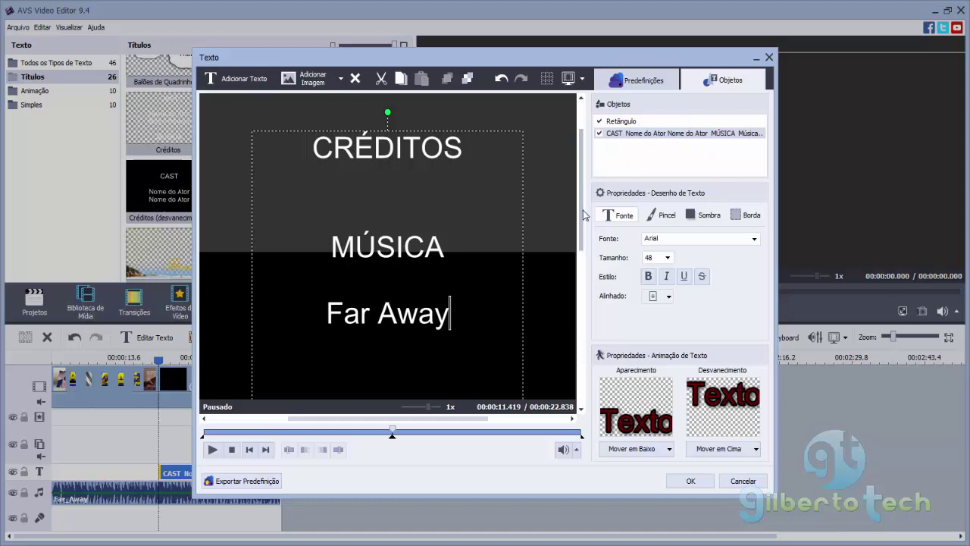
Step: Replace the producer placeholder with "Canal Gilberto Tech" and the director placeholder with the director's full name
{"action": "scroll", "coordinate": [582, 286], "scroll_direction": "down", "scroll_amount": 3}
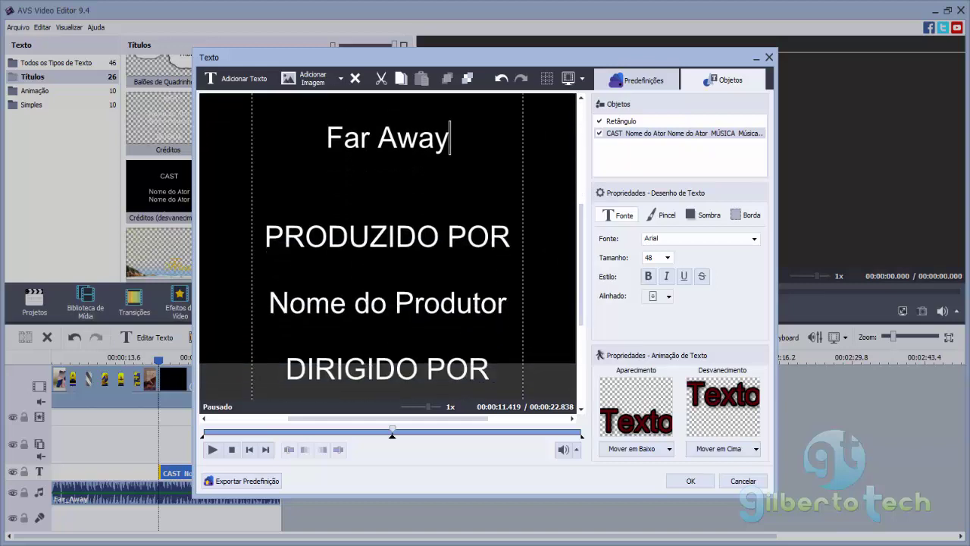
{"action": "left_click_drag", "start_coordinate": [272, 302], "coordinate": [505, 314]}
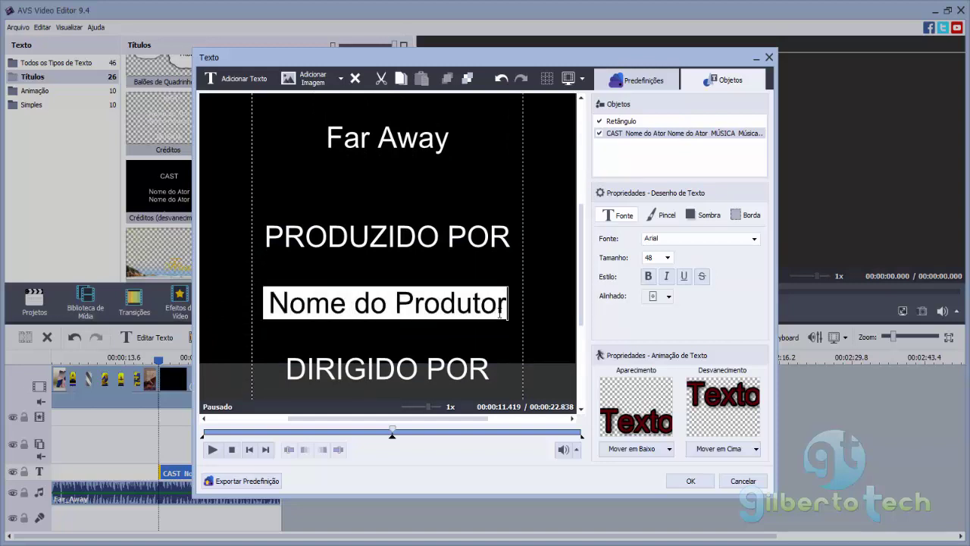
{"action": "type", "text": "Canal Gilberto Tech"}
{"action": "scroll", "coordinate": [387, 246], "scroll_direction": "down", "scroll_amount": 3}
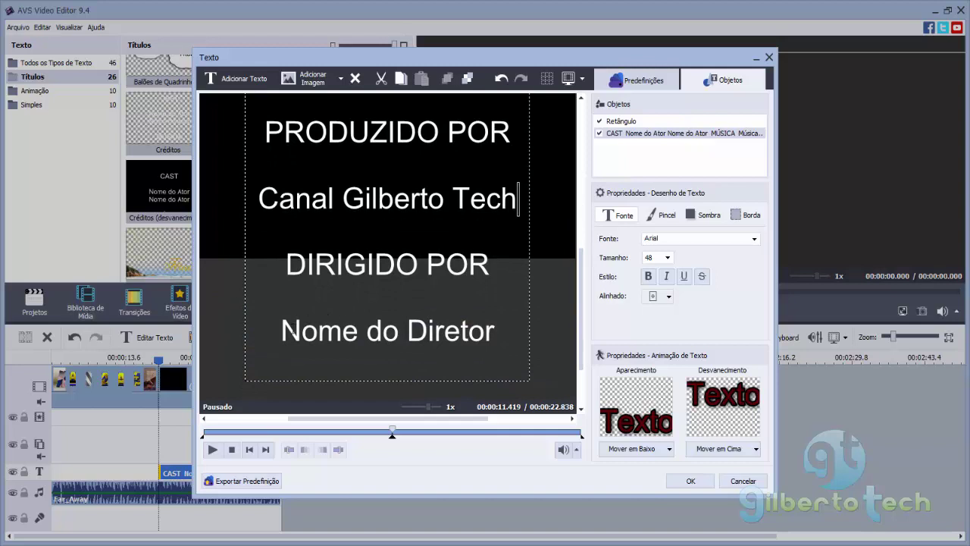
{"action": "left_click_drag", "start_coordinate": [285, 331], "coordinate": [491, 334]}
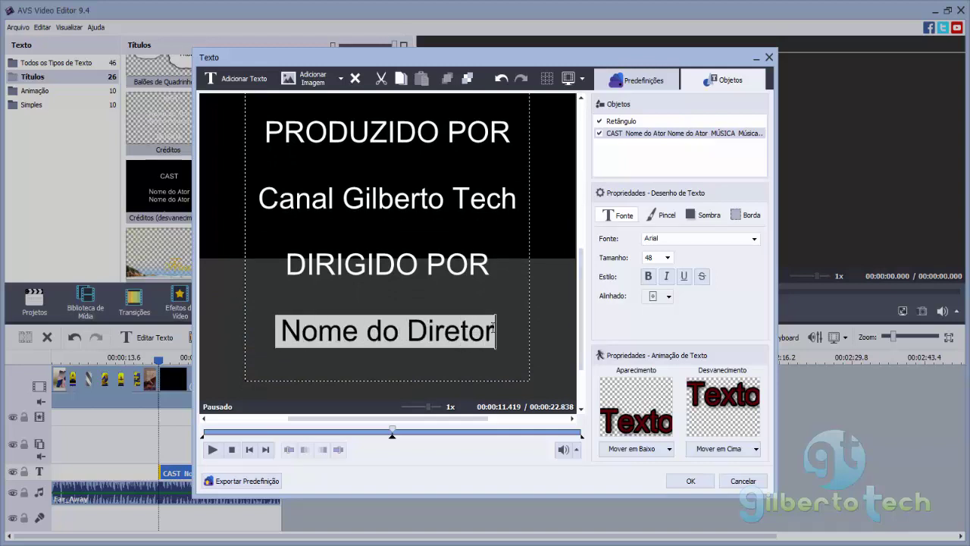
{"action": "type", "text": "Gilbert"}
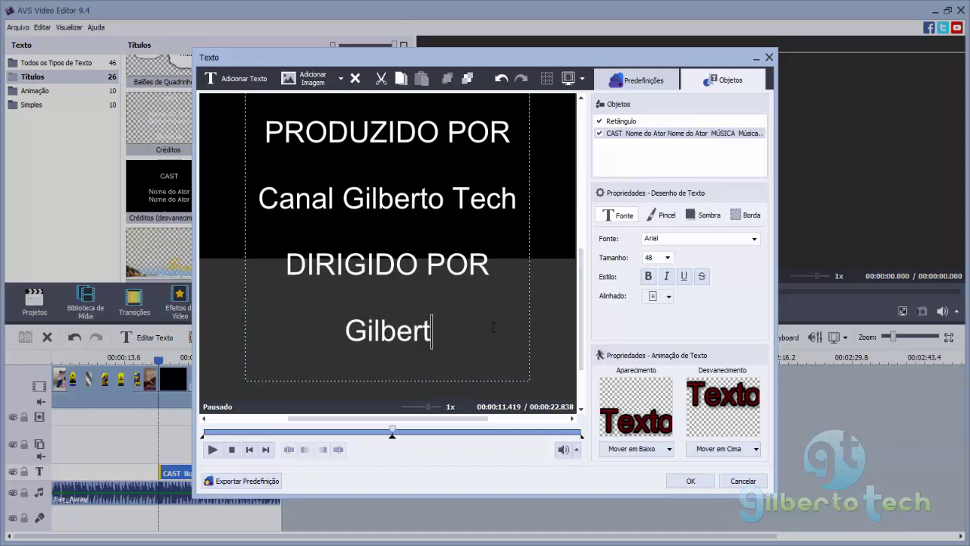
{"action": "type", "text": "o Sousa"}
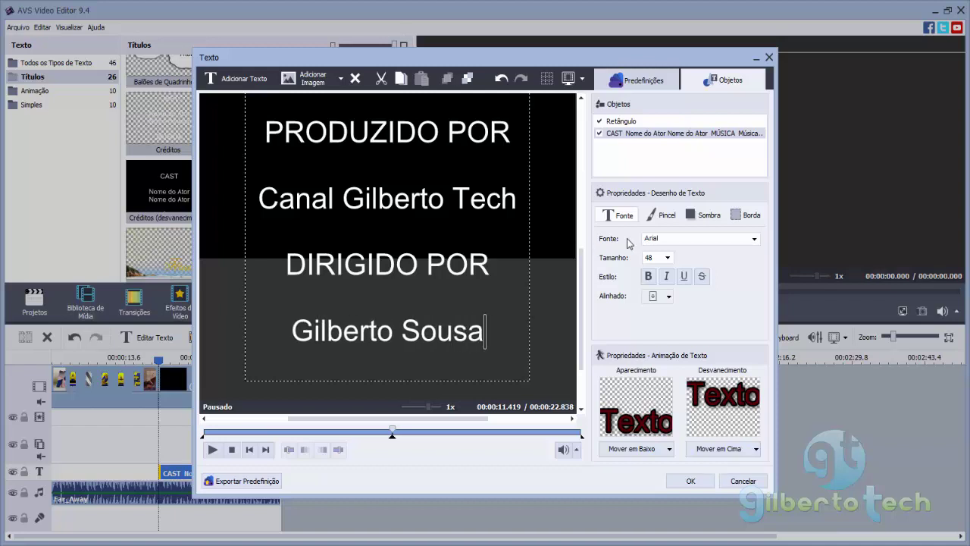
{"action": "left_click", "coordinate": [674, 240]}
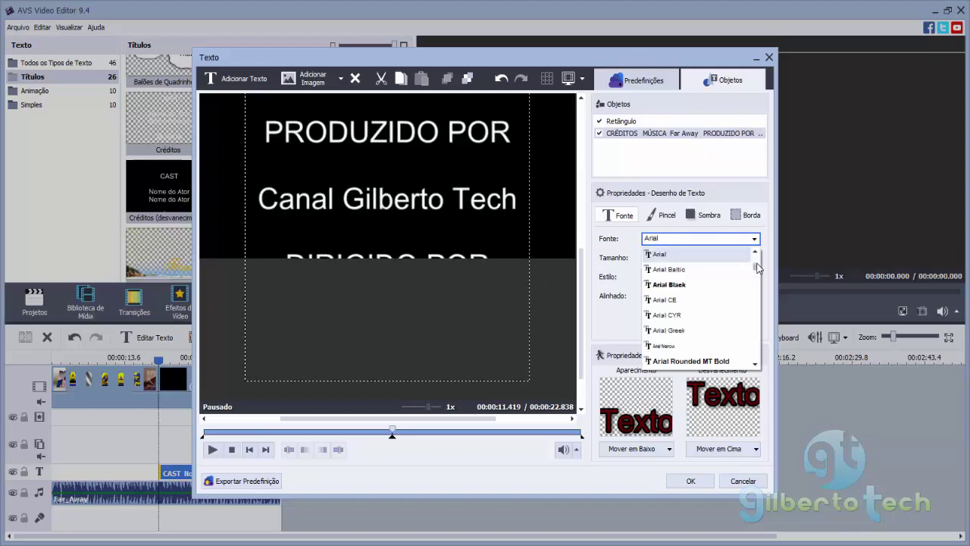
{"action": "left_click_drag", "start_coordinate": [757, 265], "coordinate": [767, 209]}
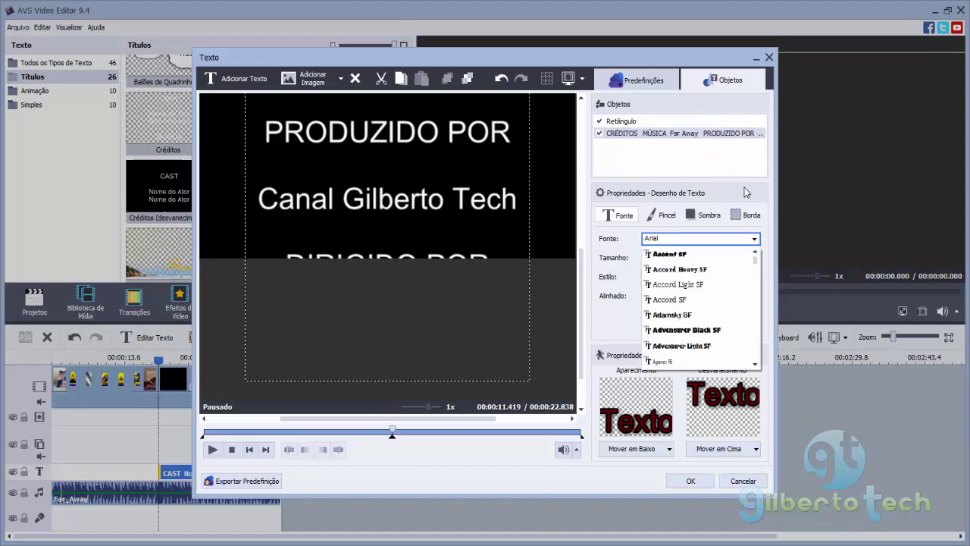
{"action": "left_click", "coordinate": [745, 193]}
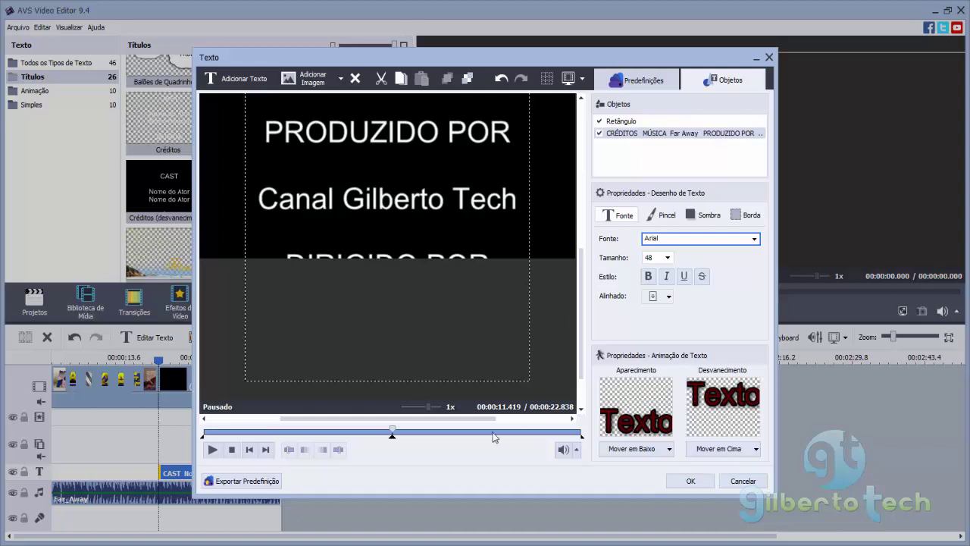
Step: Preview the edited credits from their beginning and apply the text changes
{"action": "left_click_drag", "start_coordinate": [392, 430], "coordinate": [206, 429]}
{"action": "left_click", "coordinate": [213, 449]}
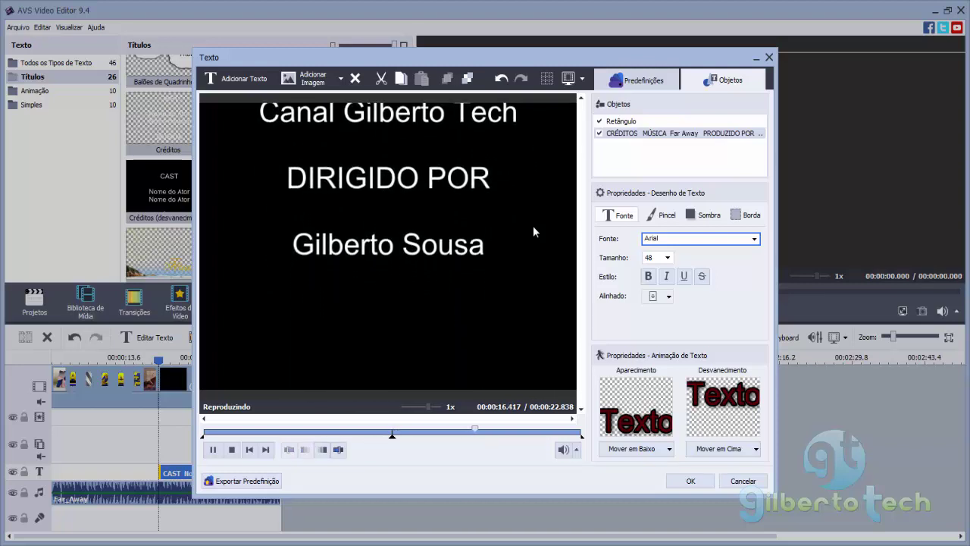
{"action": "key", "text": "Return"}
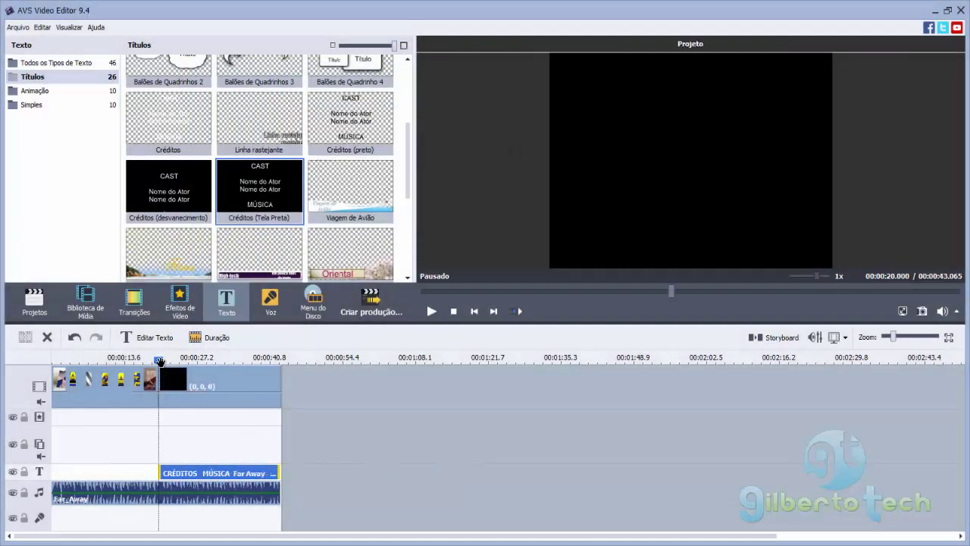
Step: Play the project from just before the credits to check them, and stop the playback
{"action": "left_click_drag", "start_coordinate": [159, 360], "coordinate": [149, 361]}
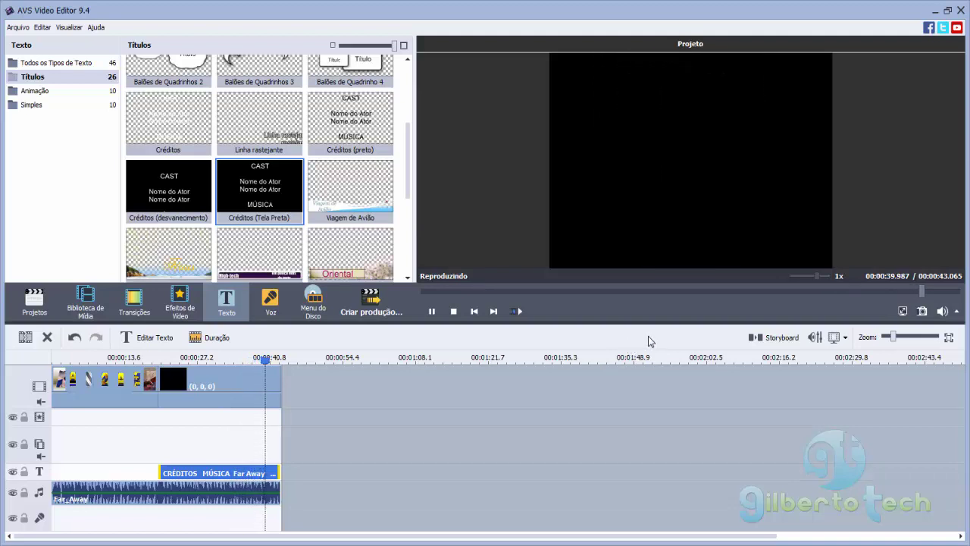
{"action": "left_click", "coordinate": [453, 311]}
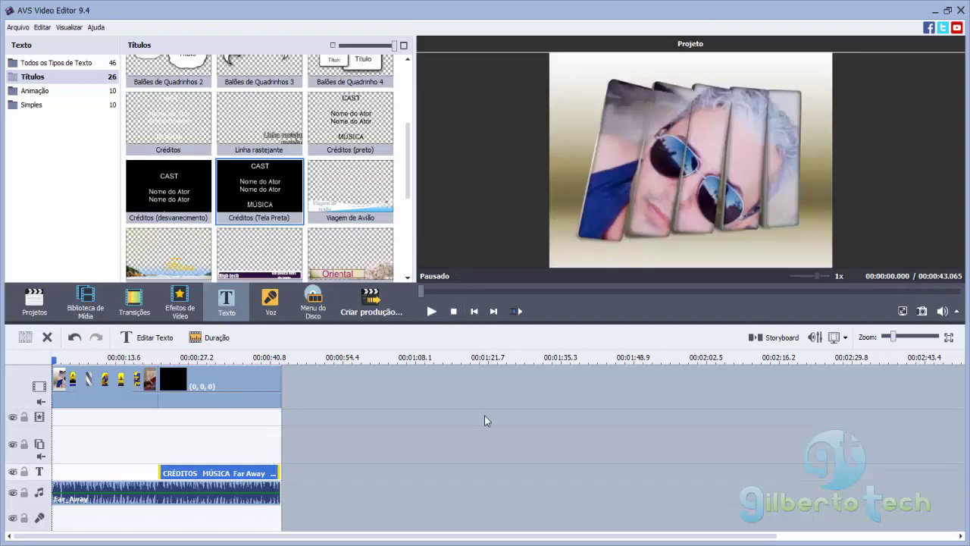